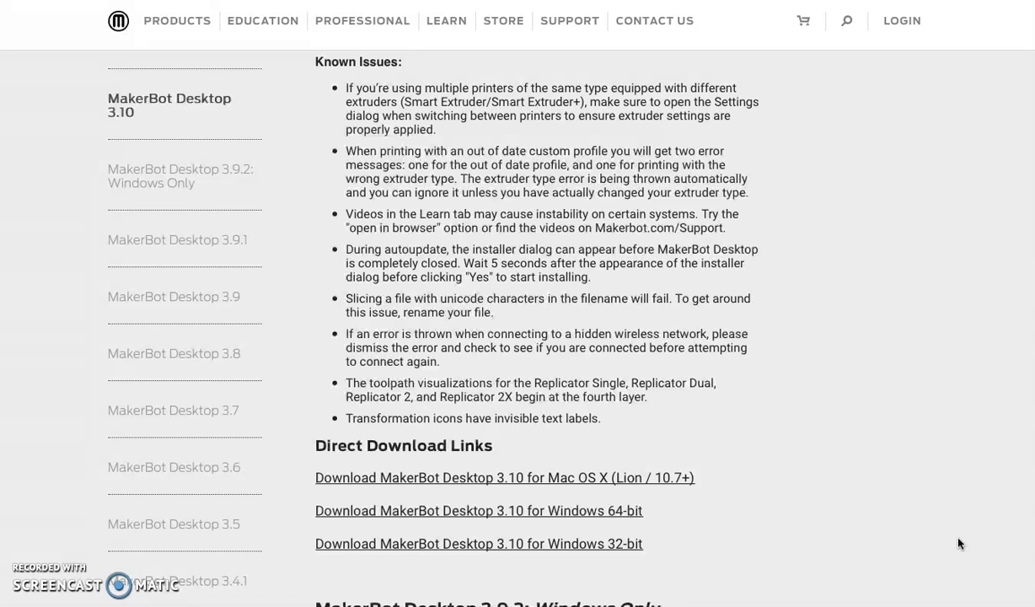
- Scroll the MakerBot Desktop 3.10 release notes page down to the Direct Download Links
scroll(958, 528, "up", 6)
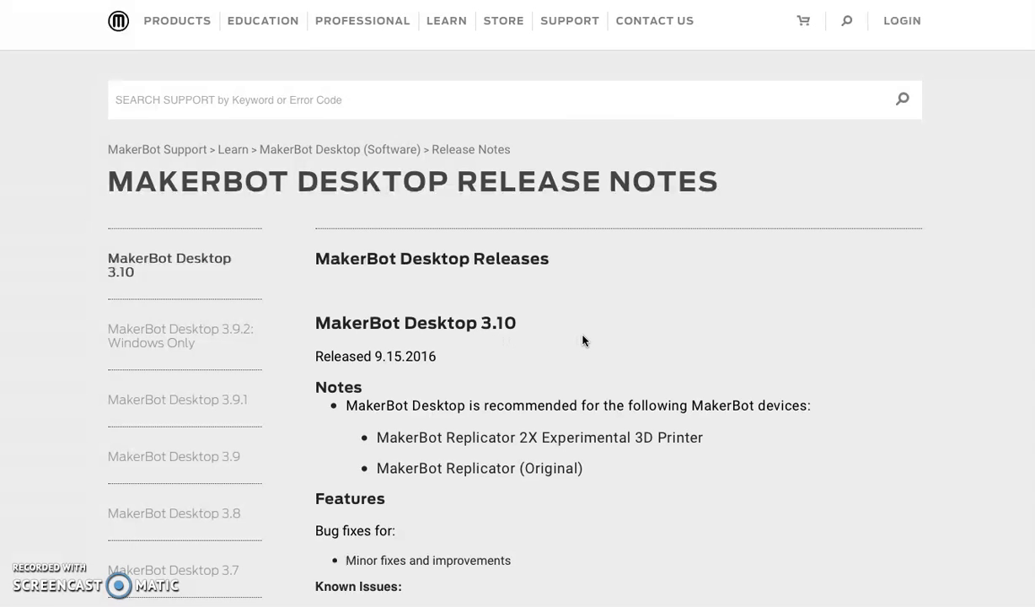
scroll(595, 345, "down", 7)
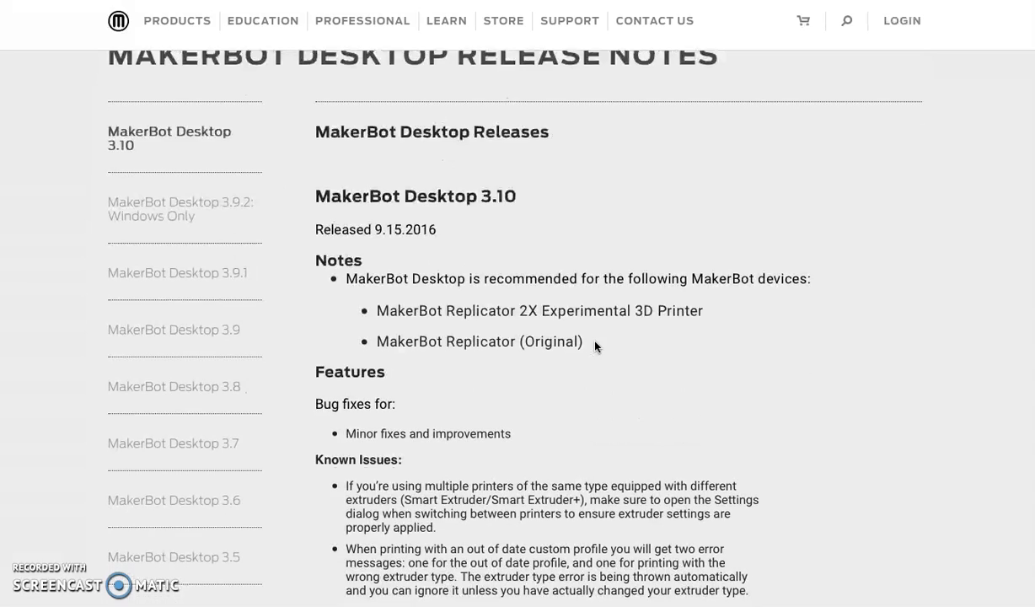
scroll(595, 346, "down", 1)
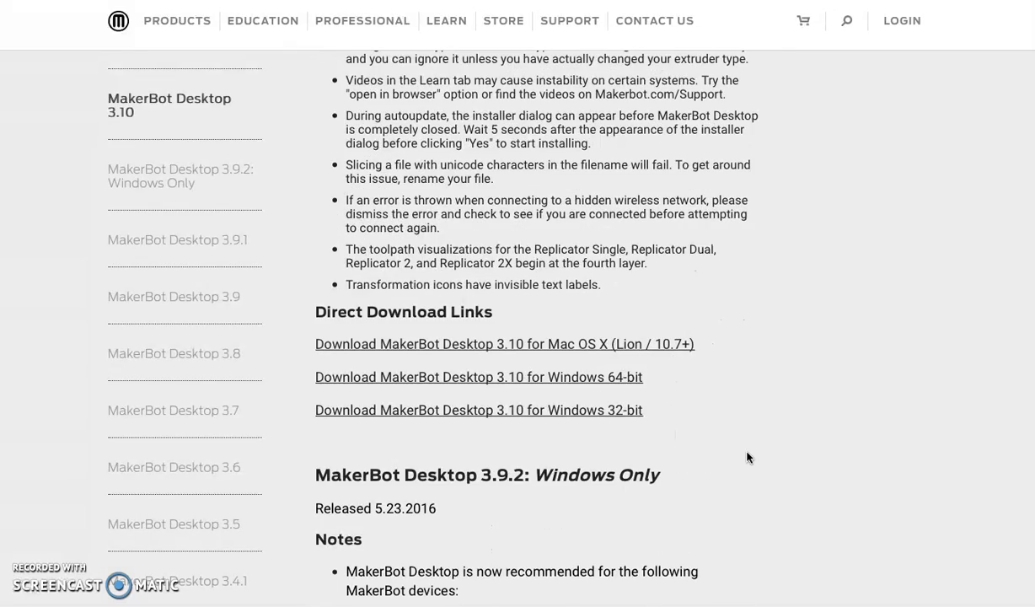
scroll(748, 457, "down", 1)
scroll(748, 457, "up", 10)
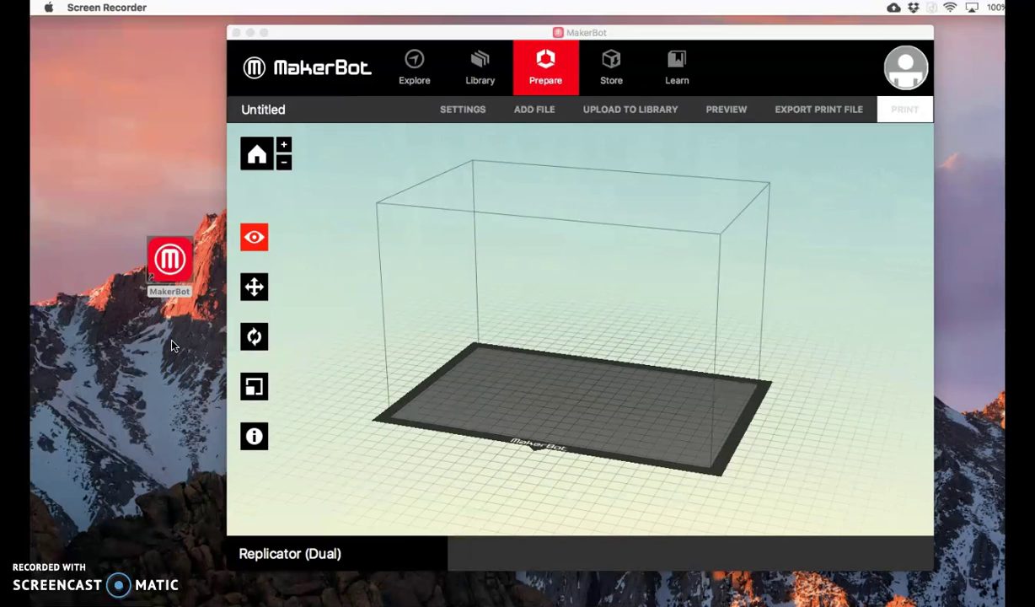
left_click(178, 275)
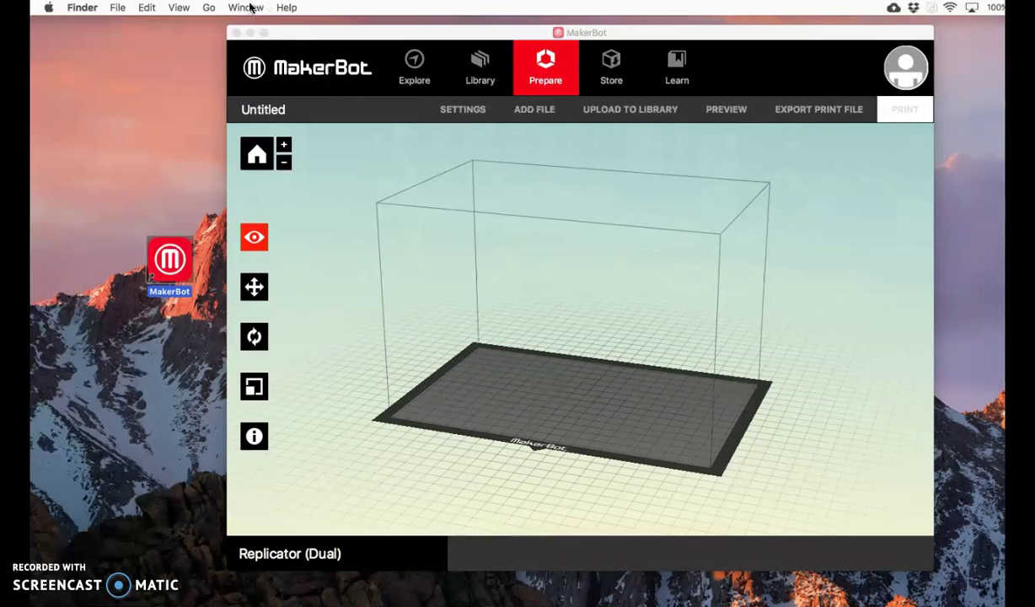
- Set the device type to Replicator (5th Generation) in the Devices menu
left_click(178, 8)
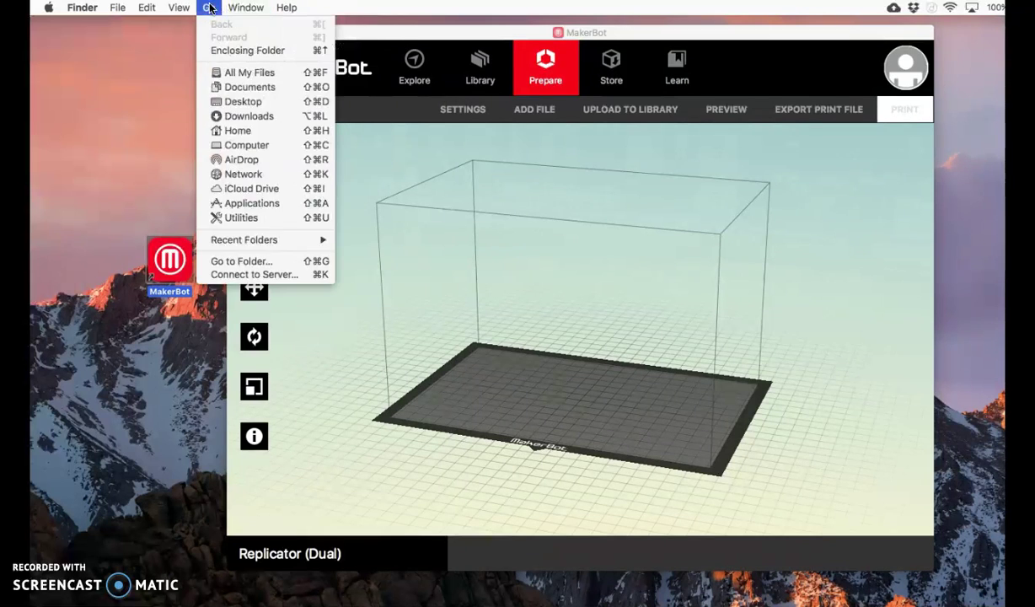
left_click(341, 40)
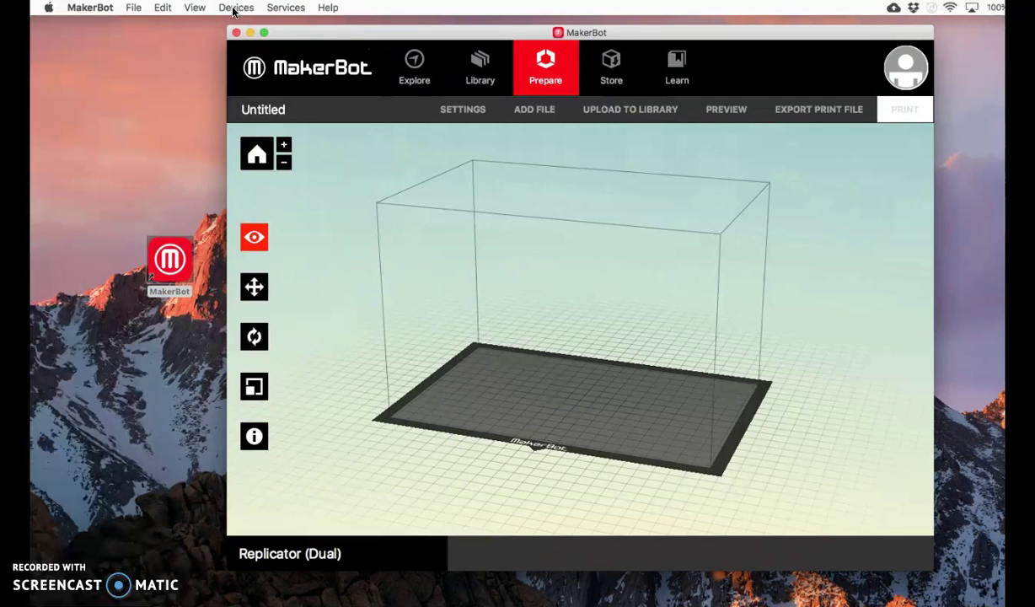
left_click(236, 9)
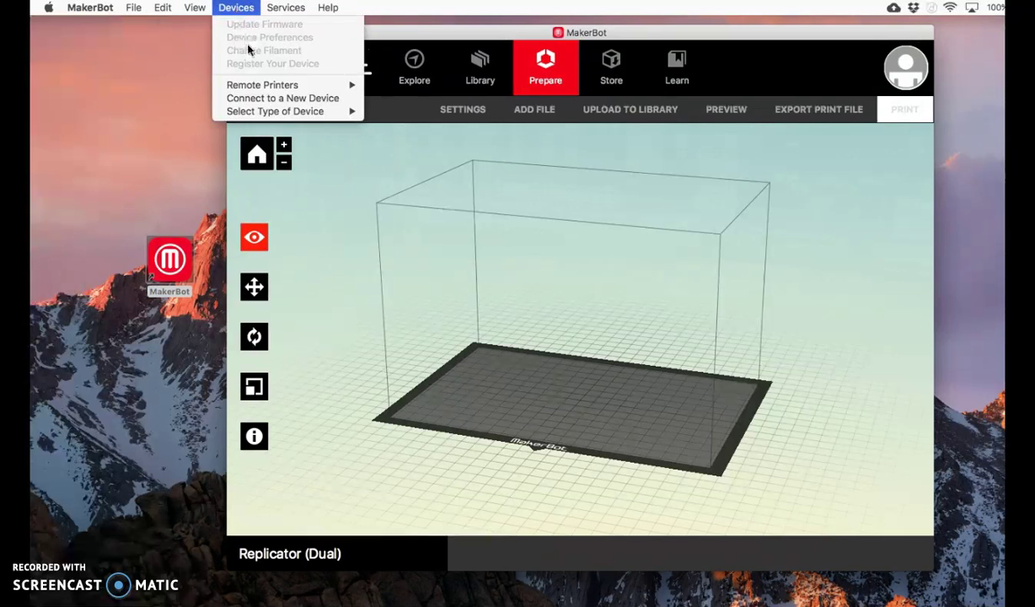
mouse_move(271, 112)
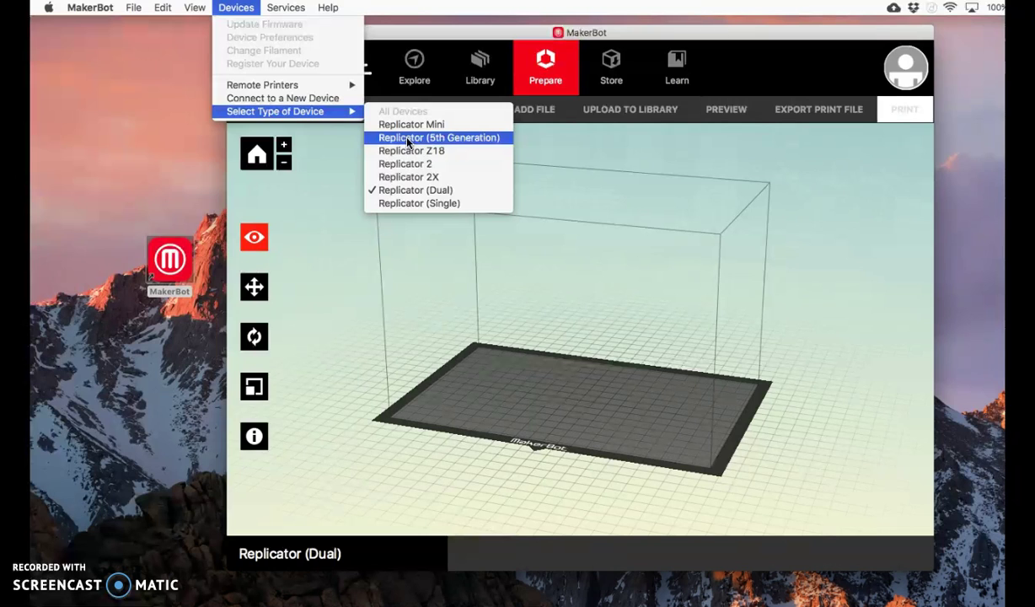
left_click(506, 141)
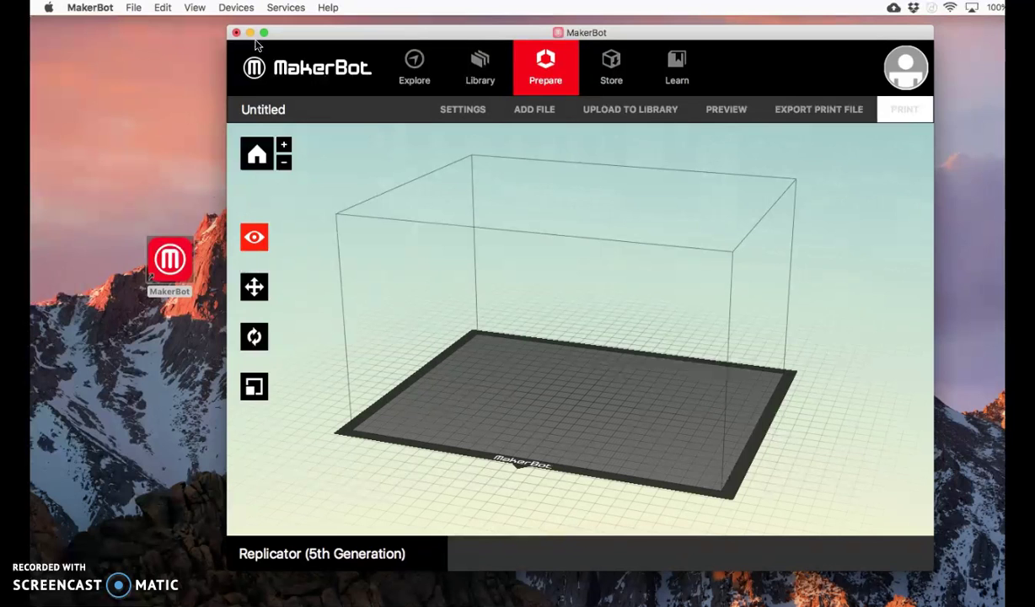
- Add jaguar.stl from the Desktop to the build plate and accept rescaling the object
left_click(134, 9)
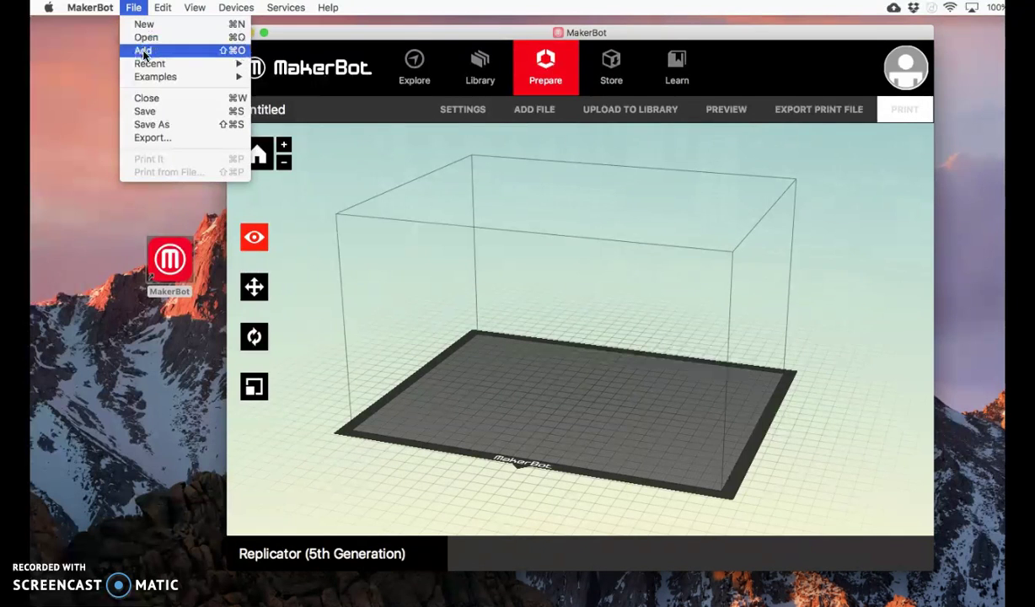
left_click(142, 50)
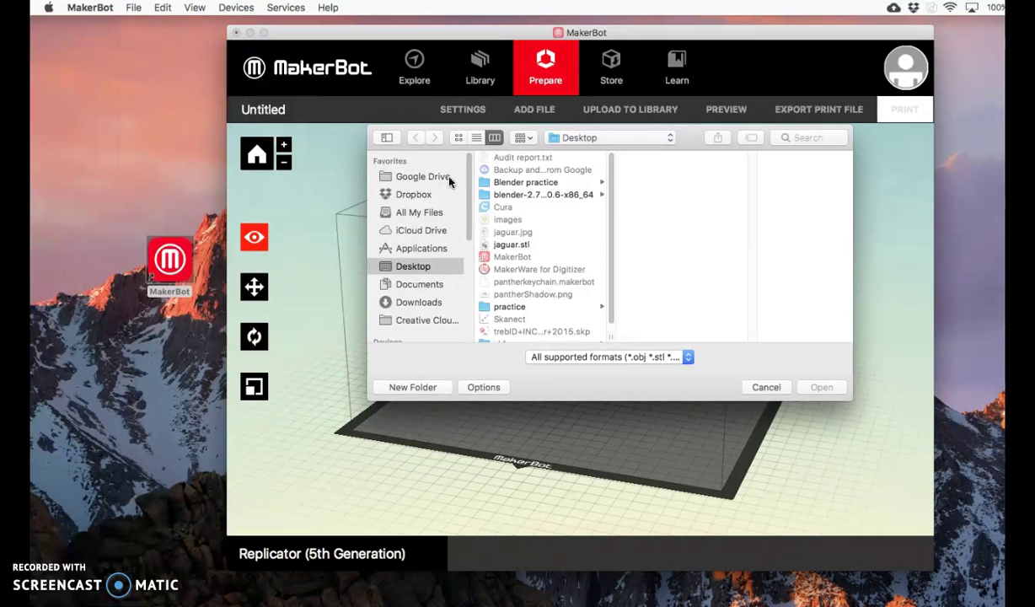
left_click(519, 246)
left_click(821, 388)
left_click(681, 374)
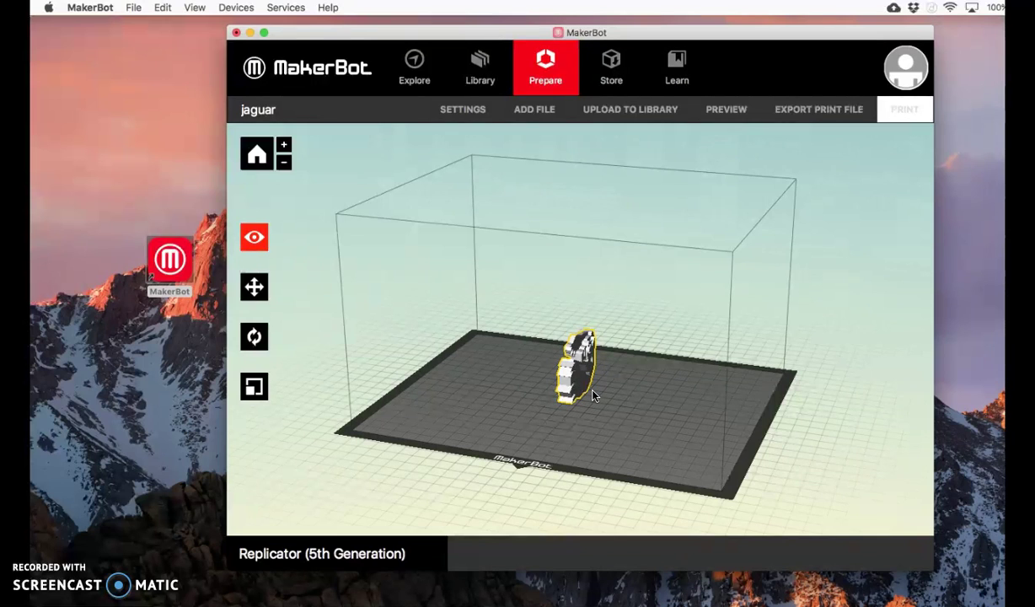
- Select the jaguar and try 90° rotations about X and Y with the Rotate tool
left_click(639, 409)
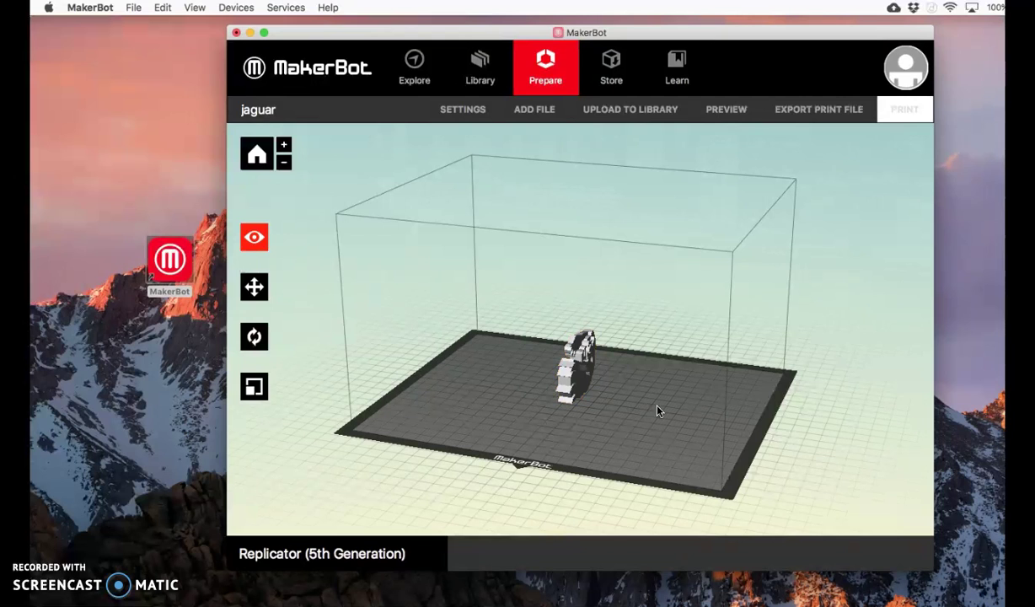
left_click(573, 367)
left_click(254, 336)
left_click(345, 268)
left_click(349, 297)
left_click(351, 297)
left_click(390, 299)
- Settle on a 90° rotation about X and lay the jaguar flat
left_click(389, 269)
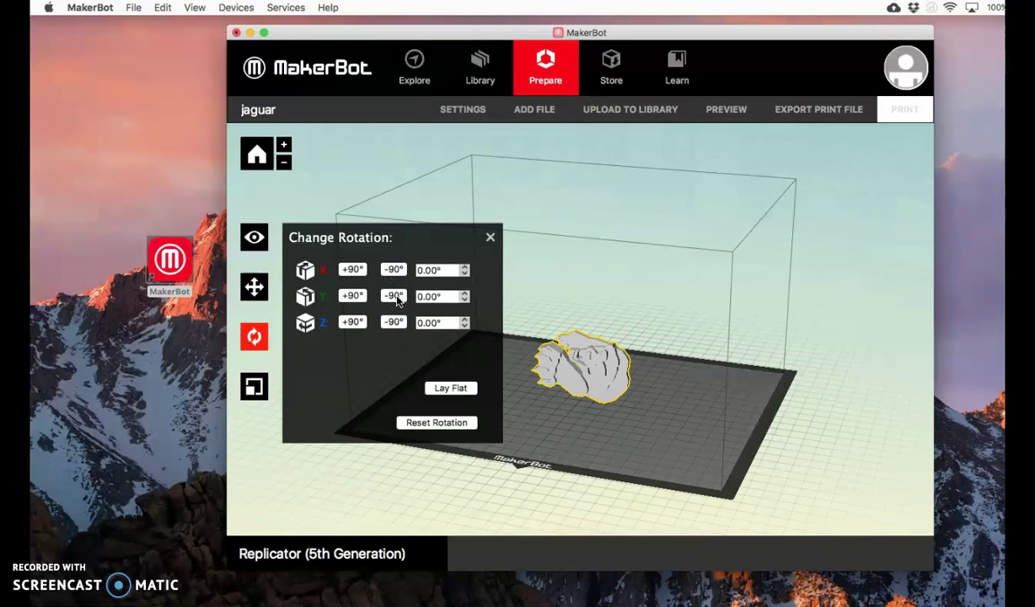
left_click(391, 296)
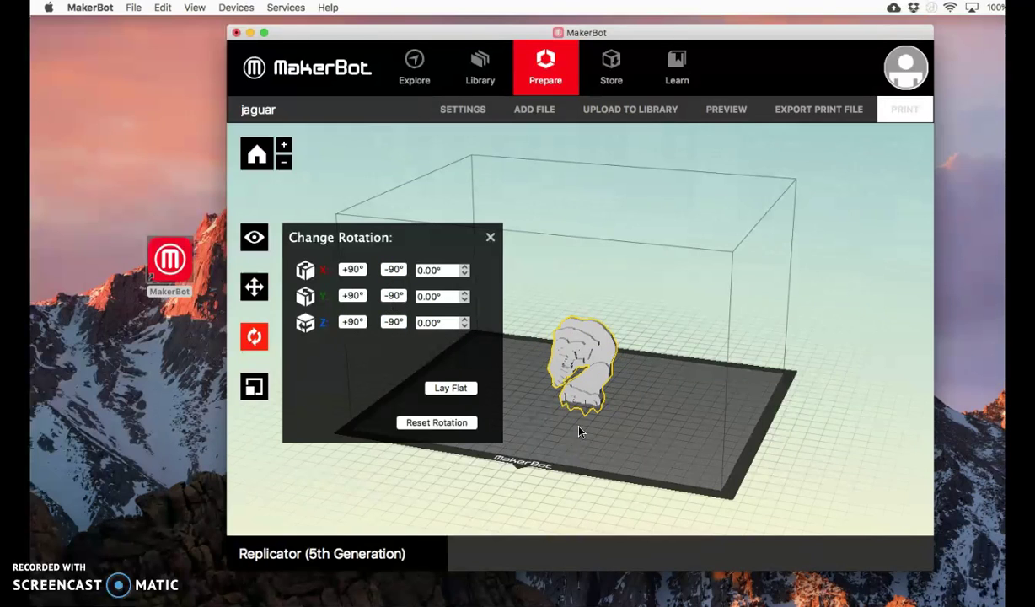
left_click(395, 323)
left_click(353, 324)
left_click(354, 271)
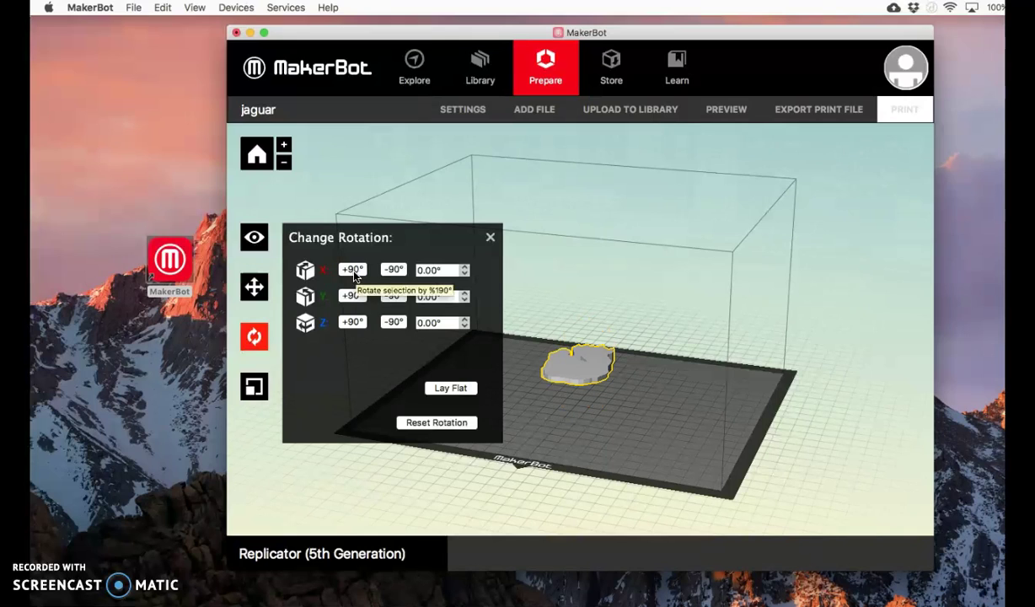
left_click(353, 272)
left_click(354, 271)
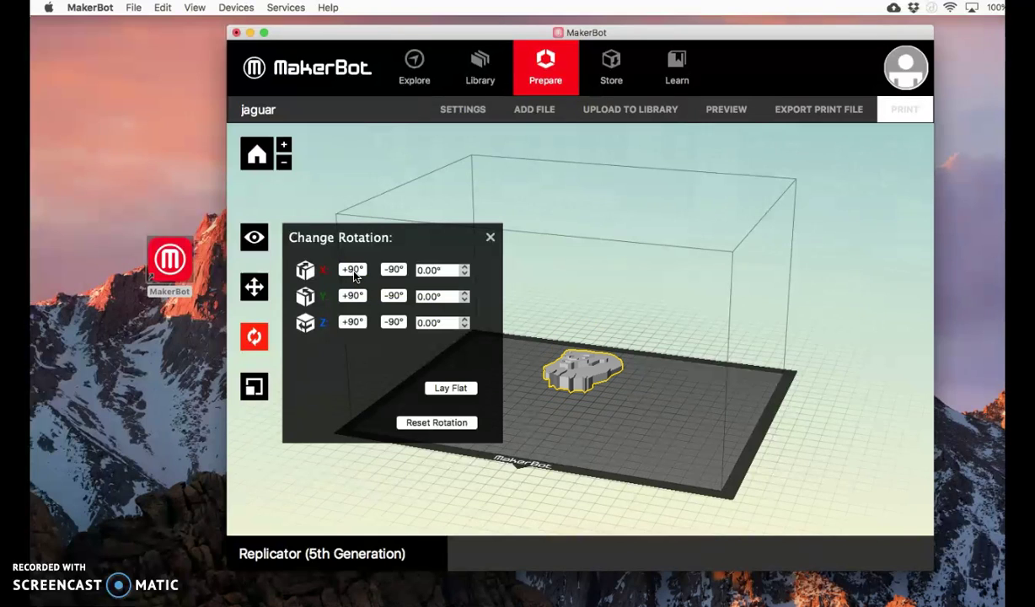
left_click(448, 389)
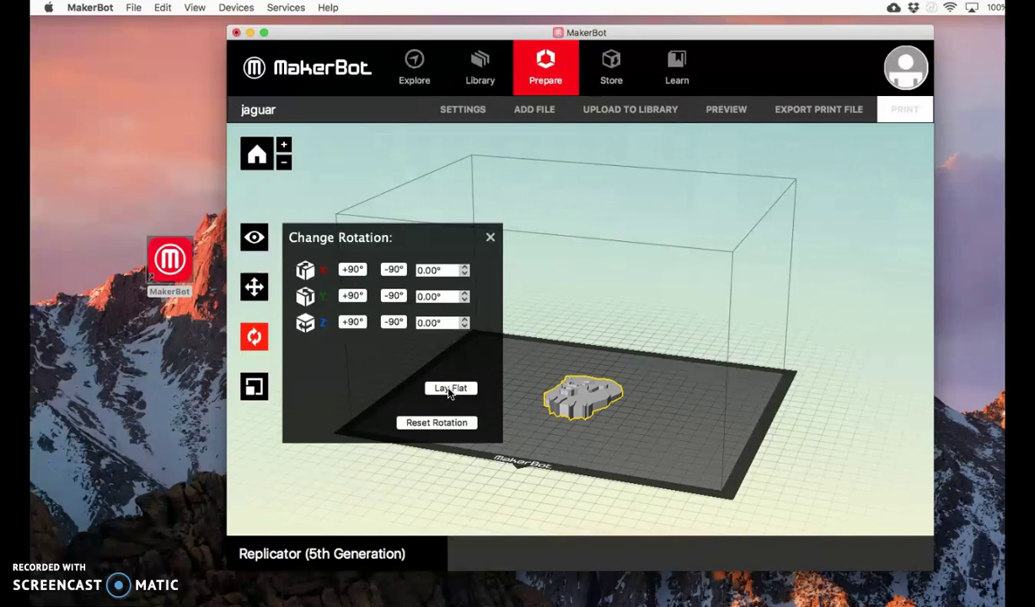
- Center the jaguar on the platform with the Move tool, nudging X then recentering it
left_click(490, 237)
left_click(255, 287)
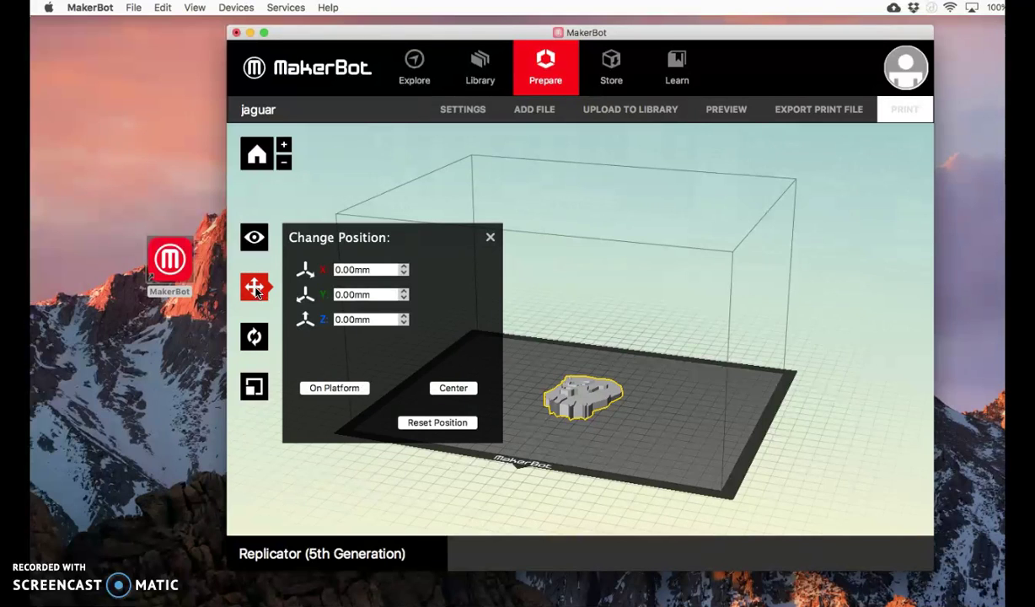
left_click(453, 389)
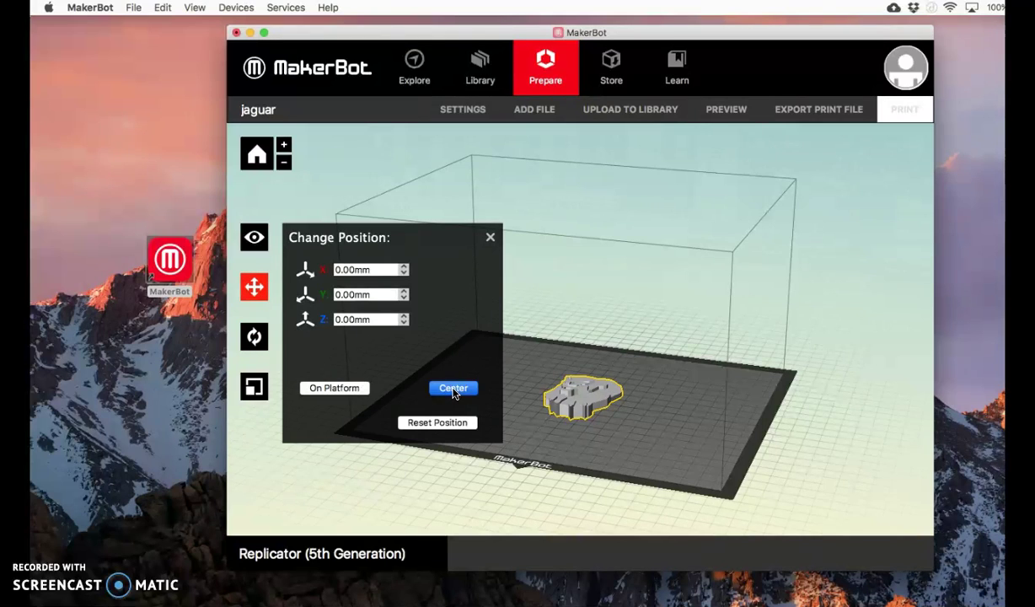
left_click(348, 389)
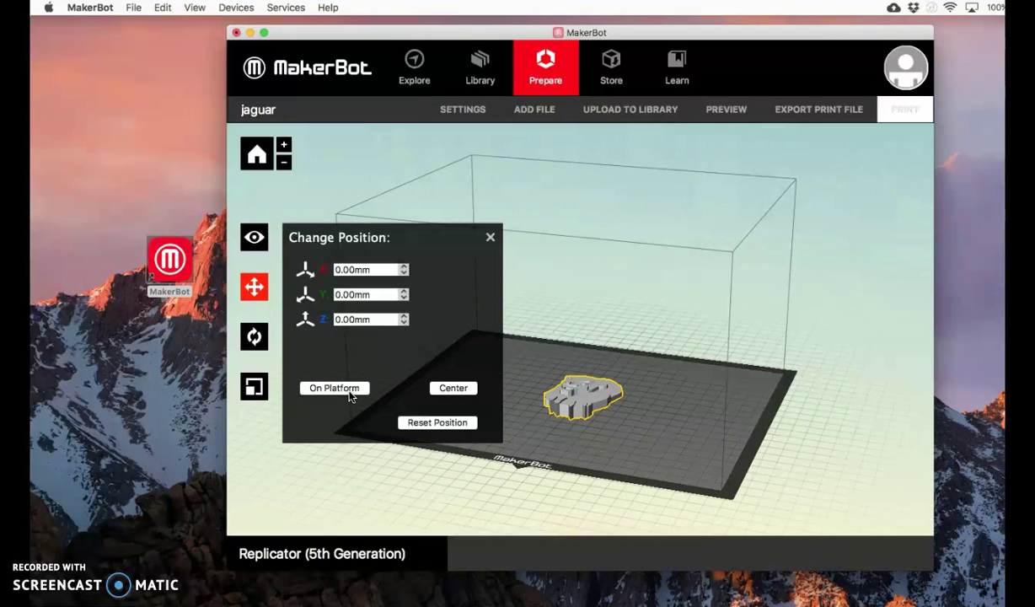
left_click(405, 273)
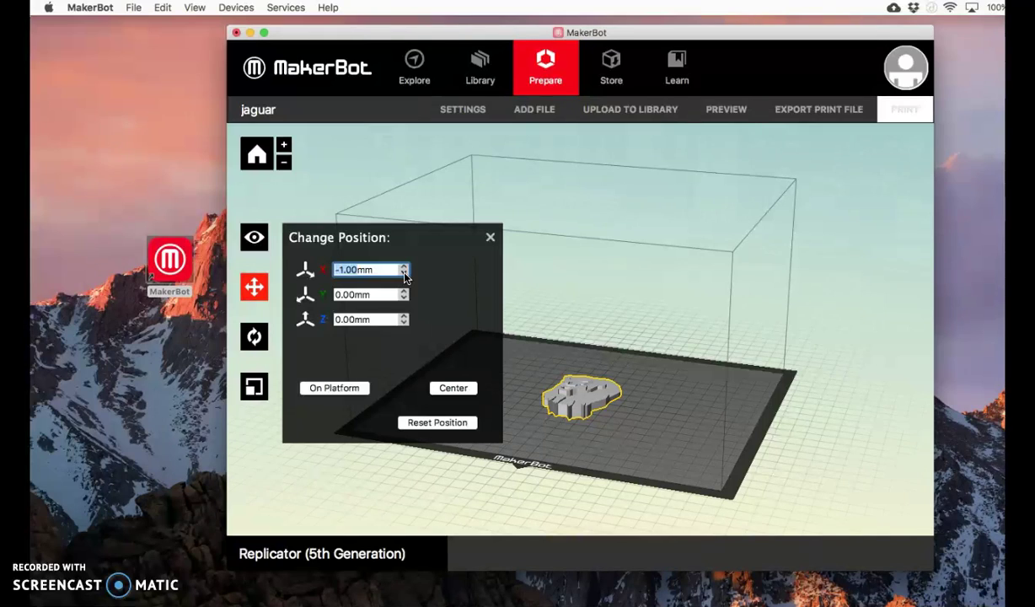
left_click_drag(405, 275, 405, 301)
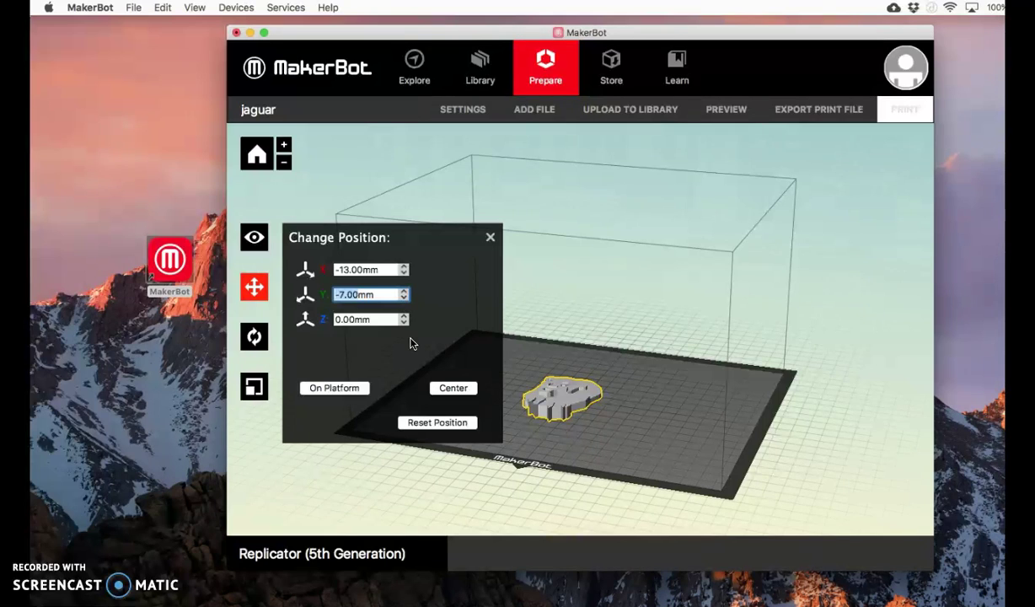
left_click(453, 390)
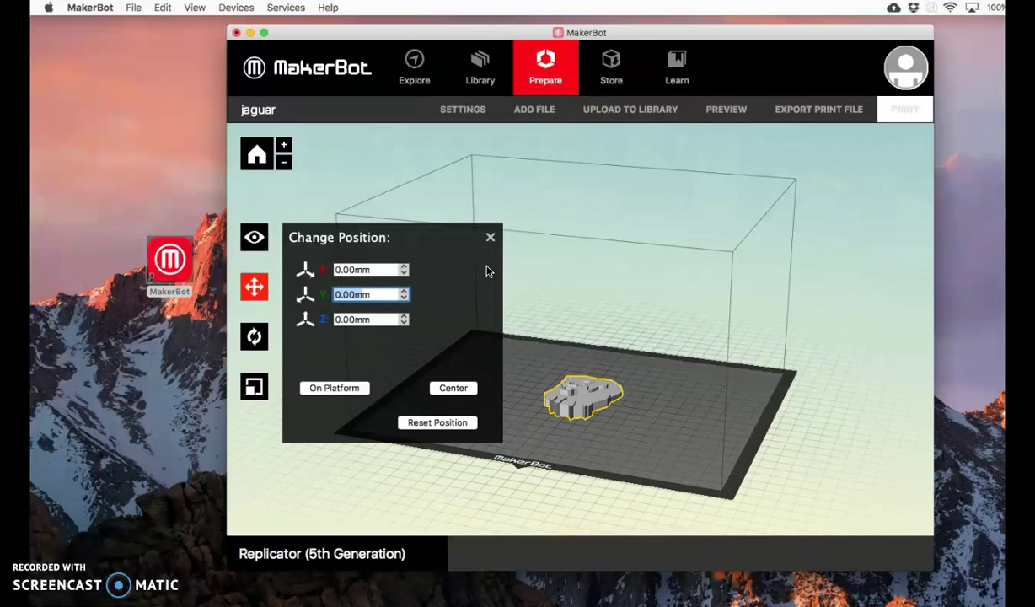
left_click(490, 236)
left_click(615, 428)
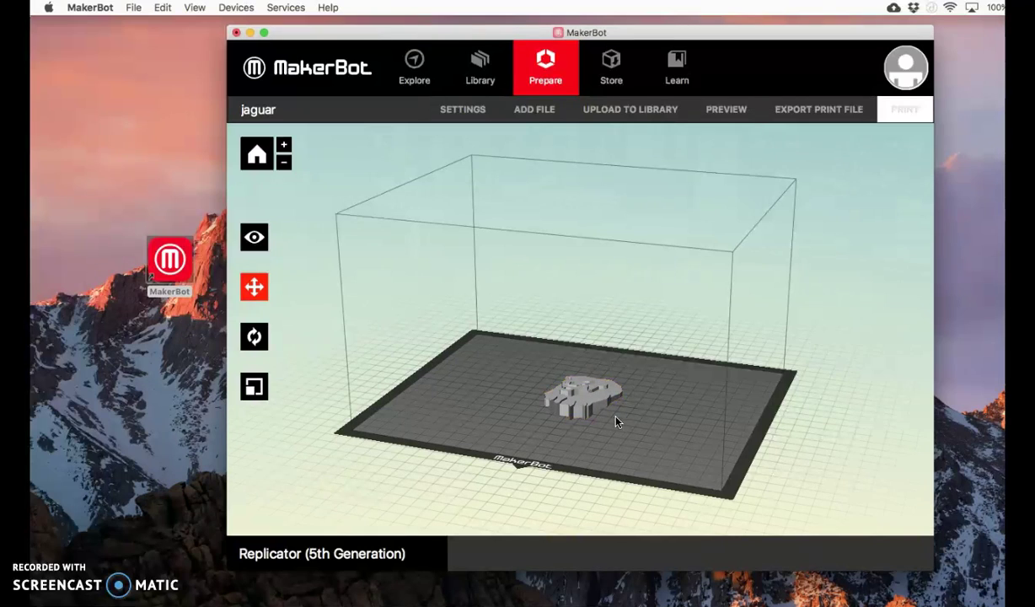
left_click(598, 407)
left_click(630, 426)
- In Print Settings, try Low then return to Standard quality, and choose Smart Extruder+
left_click(463, 109)
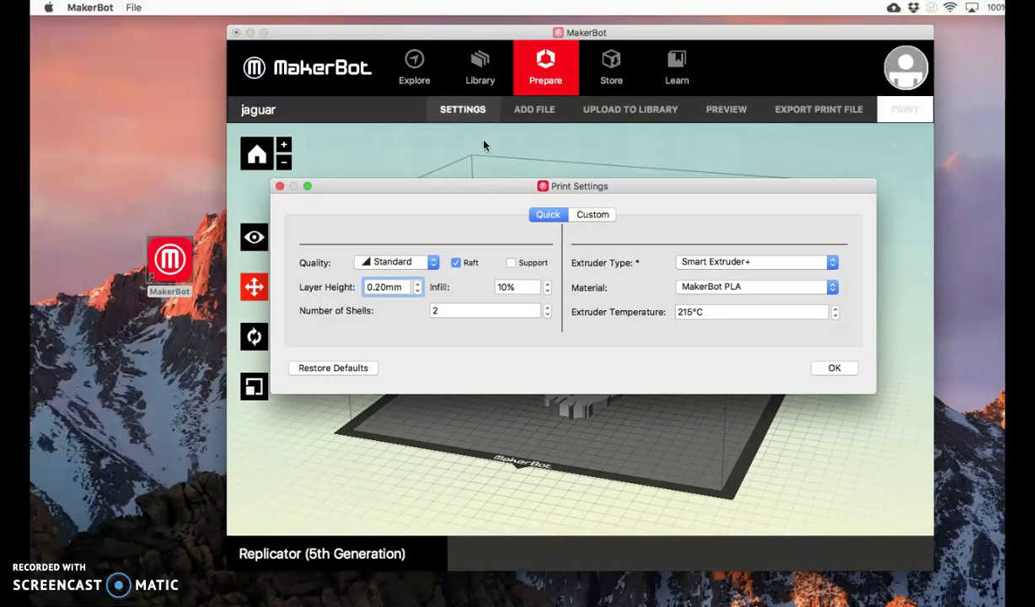
left_click(416, 261)
left_click(414, 251)
left_click(415, 262)
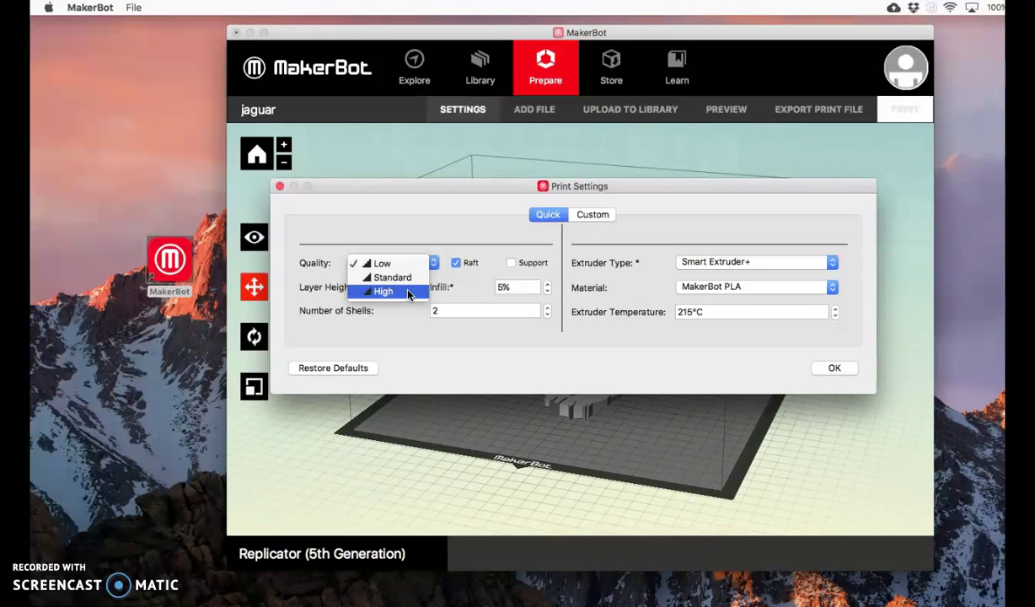
left_click(404, 279)
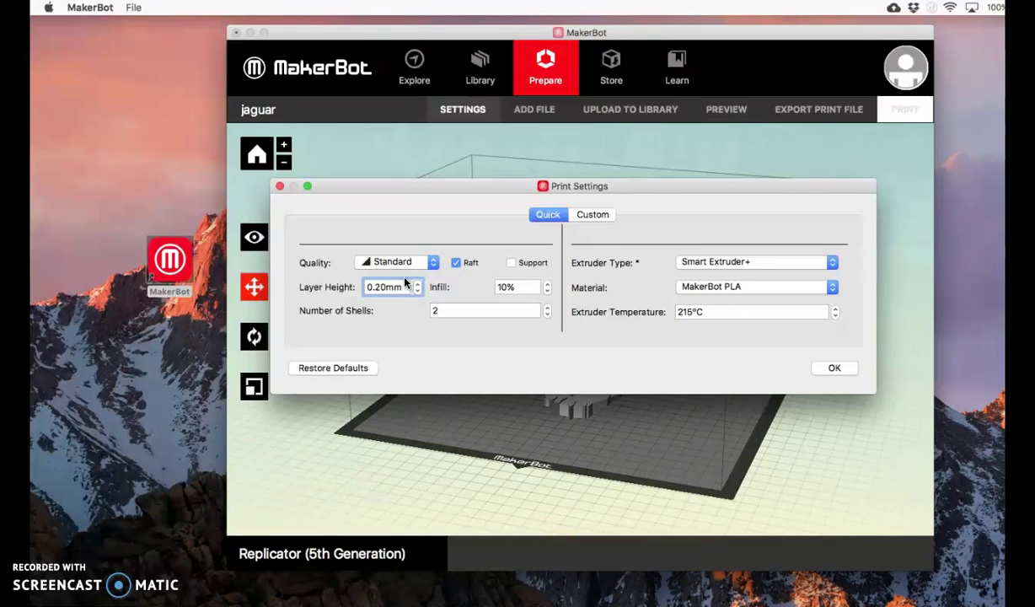
left_click(741, 264)
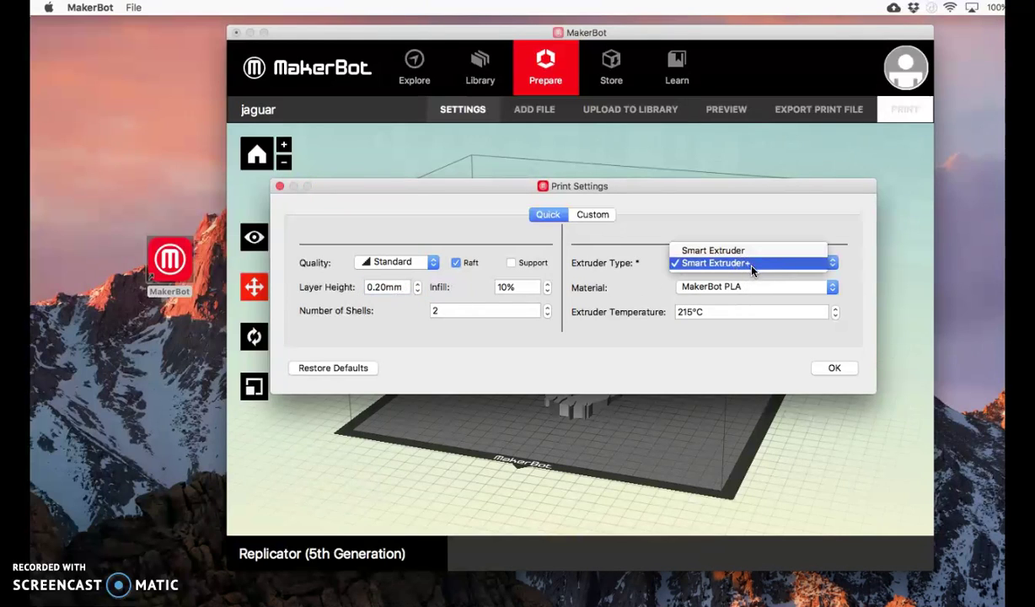
left_click(750, 251)
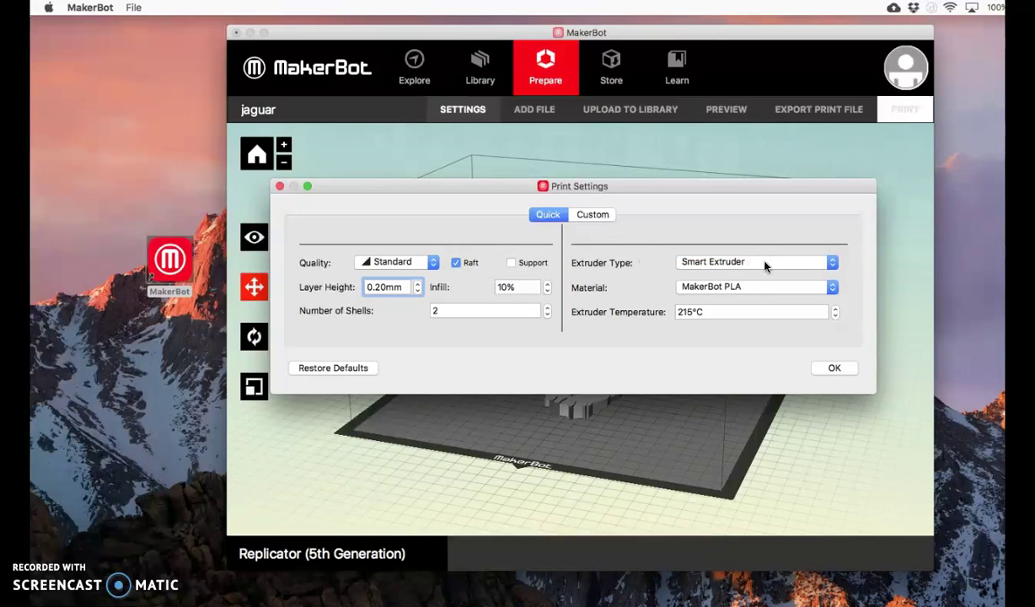
left_click(763, 264)
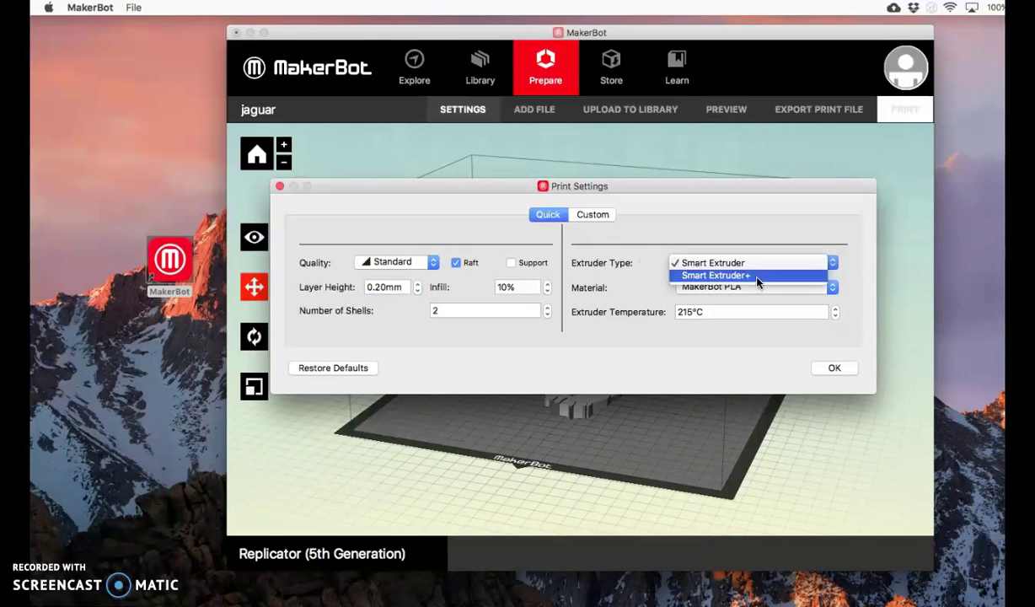
left_click(765, 278)
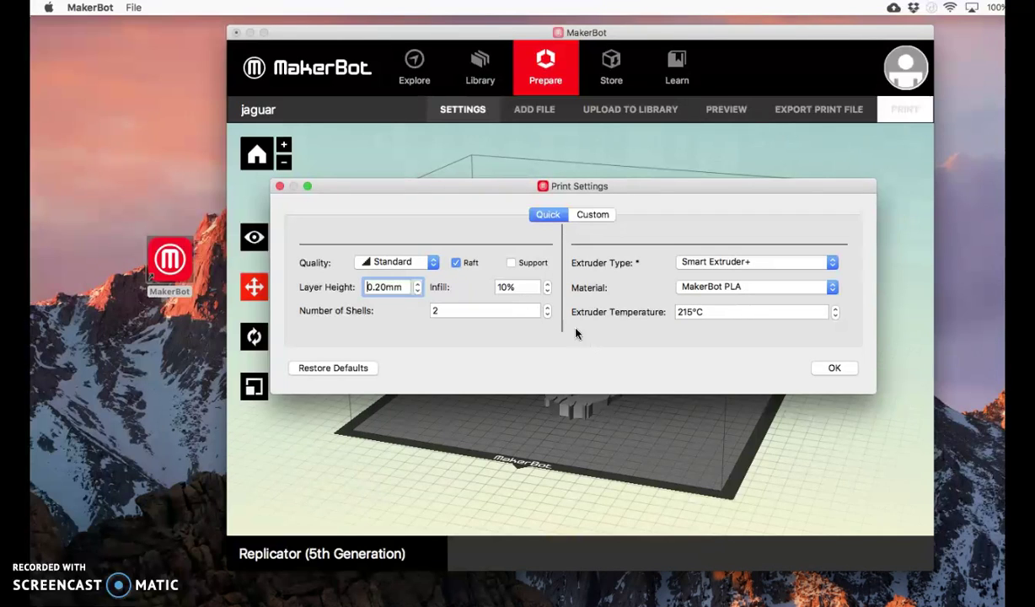
- Export the print file as jaguar to the Desktop and dismiss the save confirmation
left_click(834, 369)
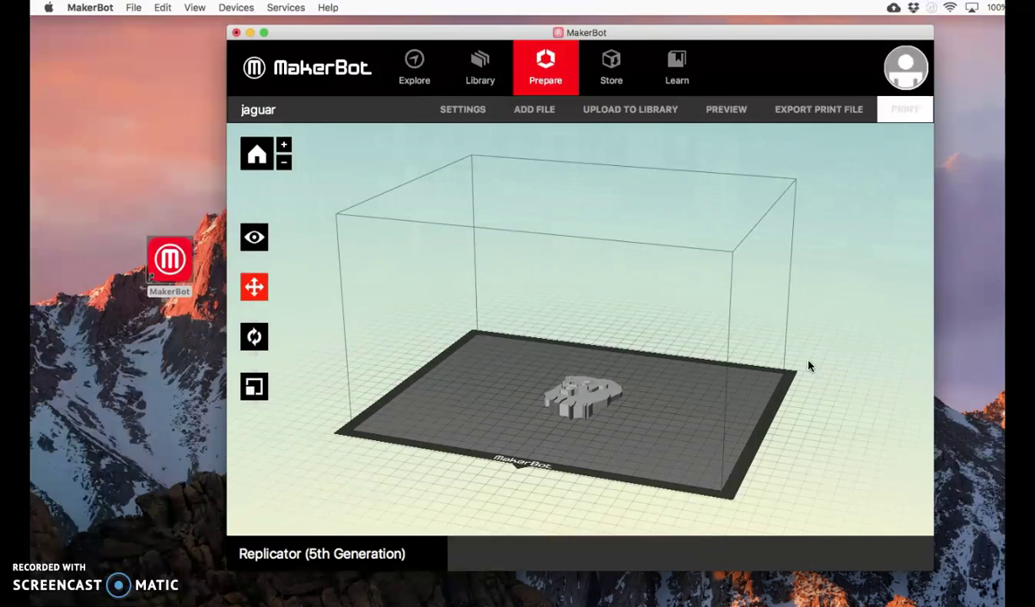
left_click(830, 115)
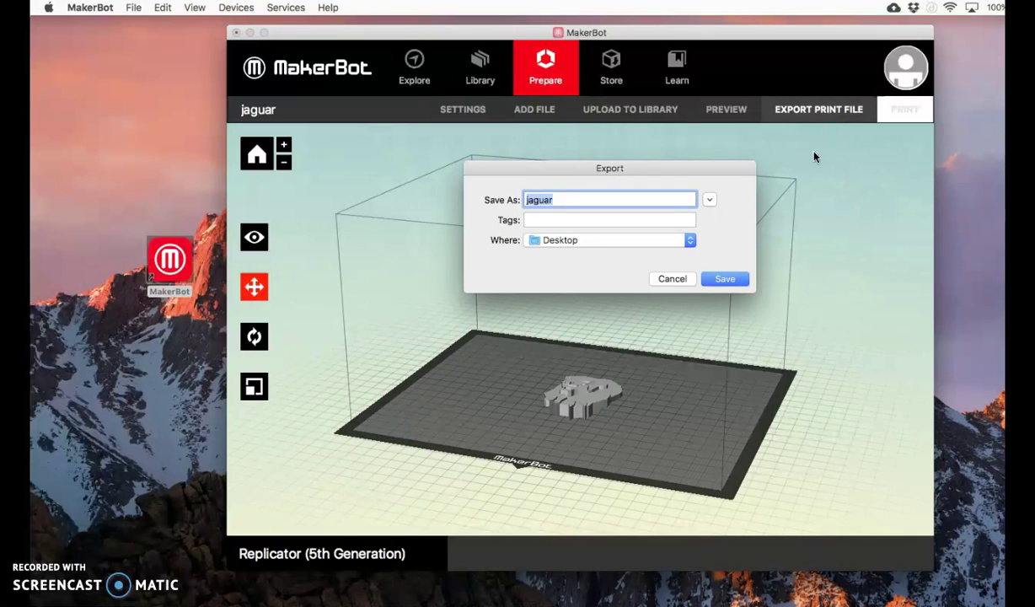
left_click(726, 279)
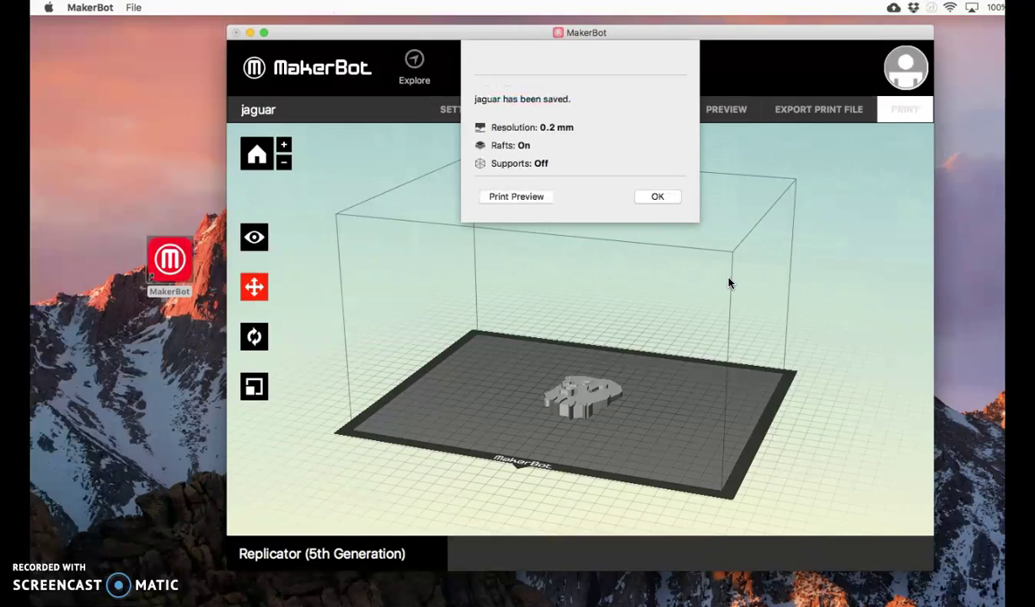
left_click(659, 197)
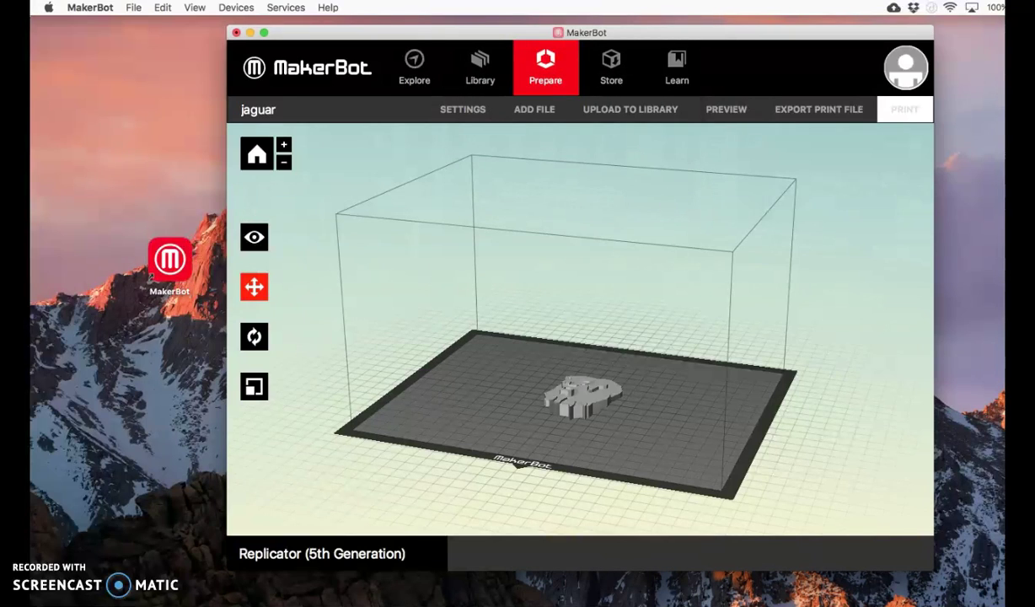
- Select jaguar.makerbot on the Desktop, then return to the jaguar build plate
left_click(152, 108)
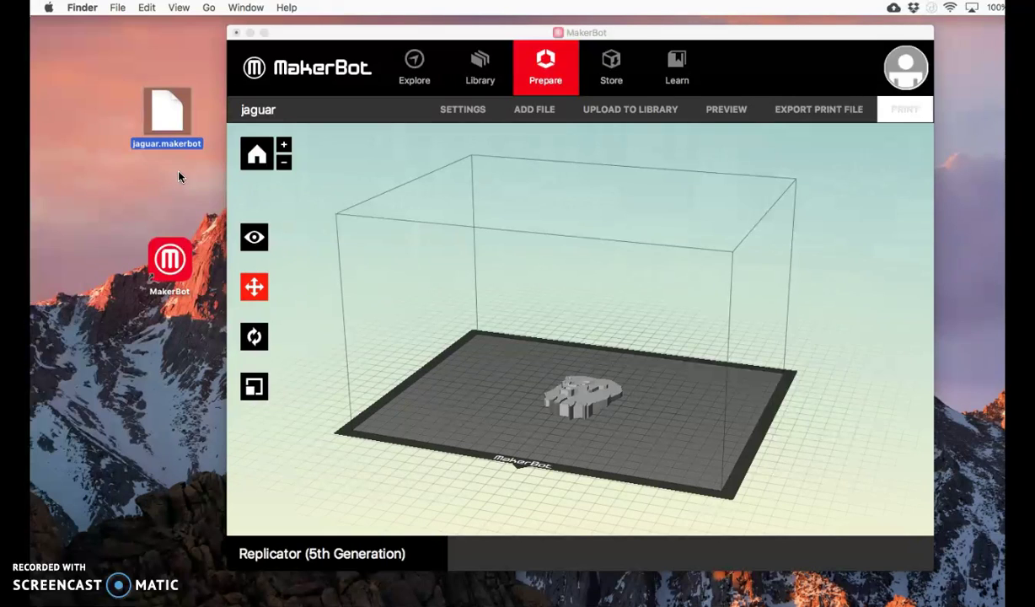
left_click(516, 378)
left_click(539, 376)
left_click(504, 374)
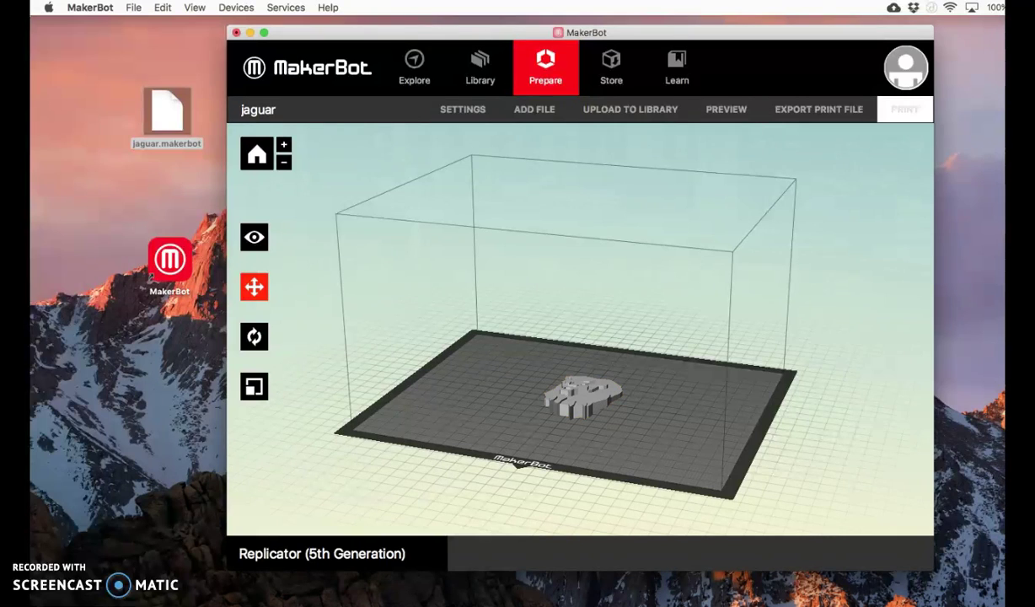